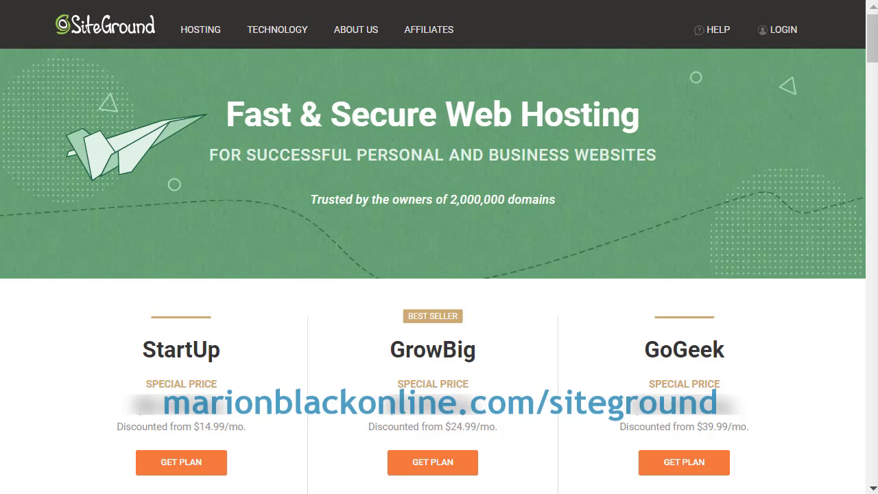
Step: Get the GrowBig hosting plan and start setting up a site in the new hosting account
{"action": "left_click", "coordinate": [428, 462]}
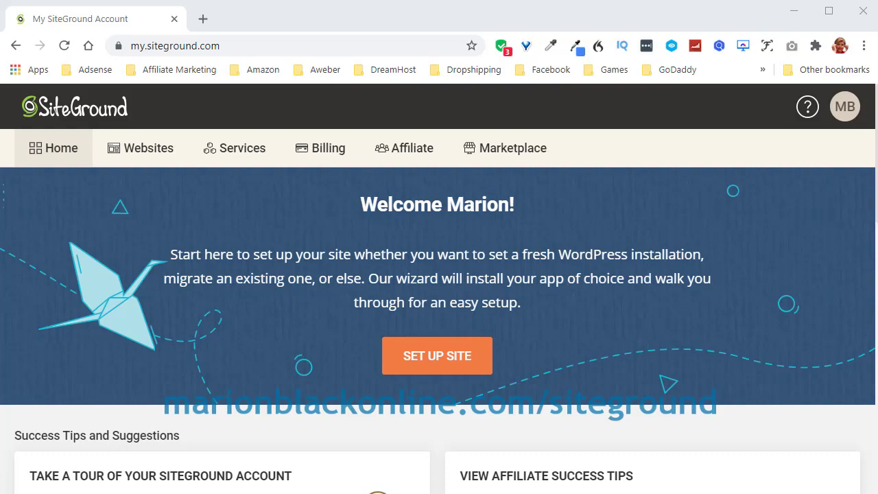
{"action": "left_click", "coordinate": [440, 365]}
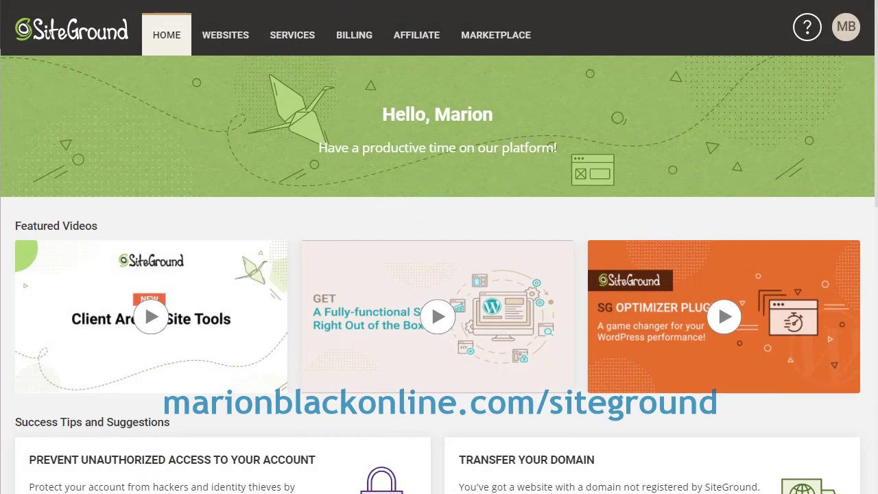
Step: Open the site tools for blogwithwp.com and go to the WordPress Install & Manage page
{"action": "left_click", "coordinate": [226, 40]}
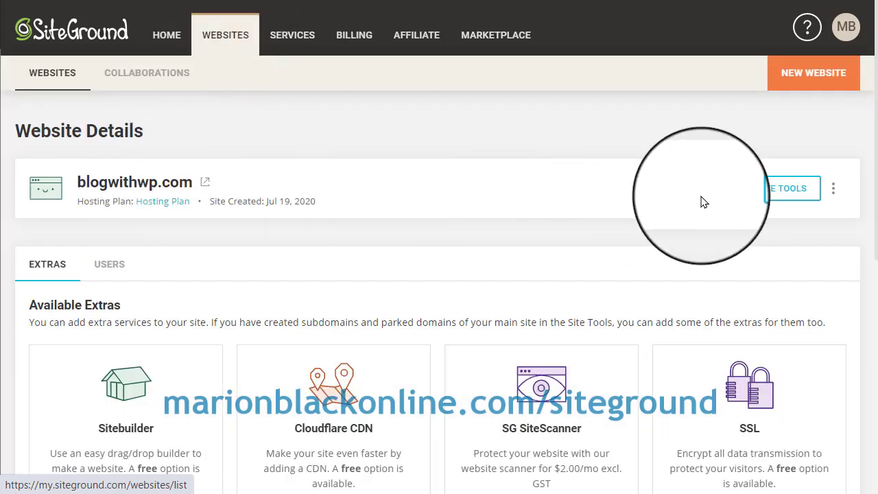
{"action": "left_click", "coordinate": [779, 199]}
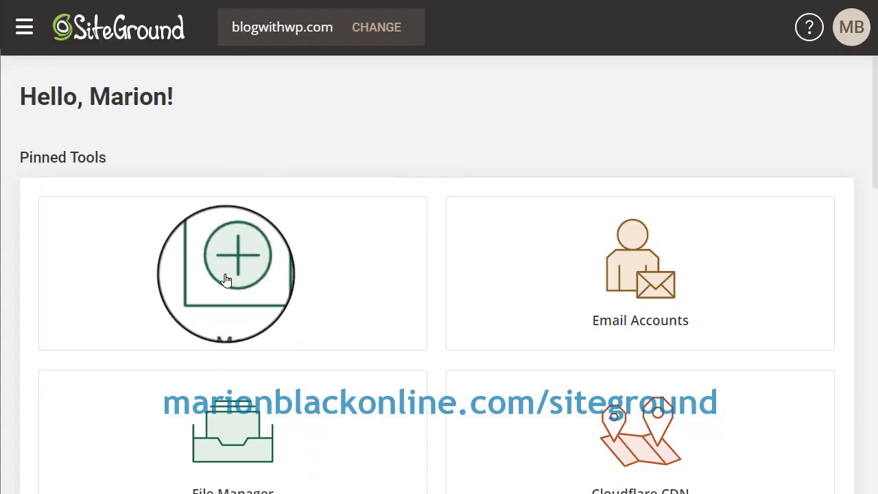
{"action": "left_click", "coordinate": [24, 29]}
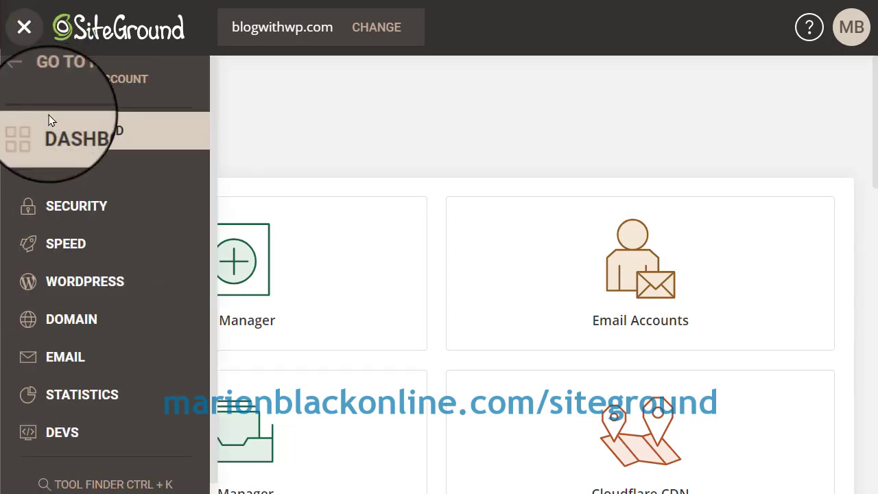
{"action": "left_click", "coordinate": [87, 290]}
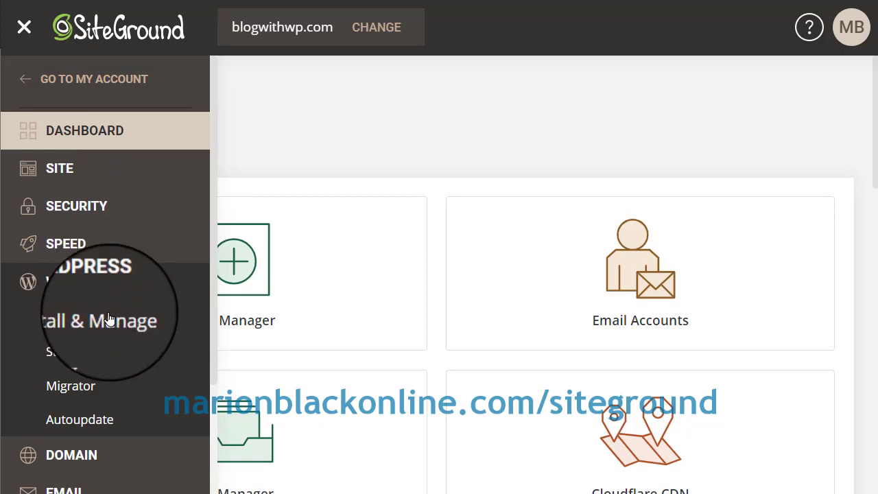
{"action": "left_click", "coordinate": [108, 318]}
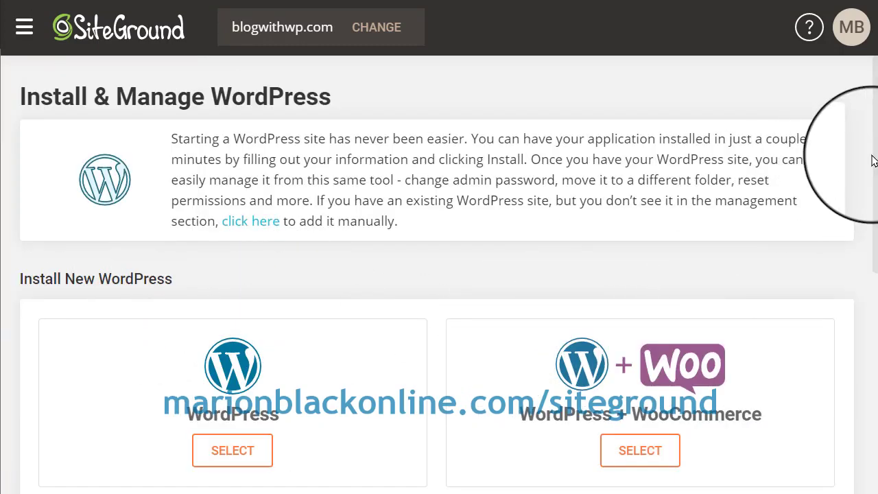
Step: Install plain WordPress on blogwithwp.com with WordPress Starter turned off, and open the new site's admin panel
{"action": "left_click_drag", "start_coordinate": [873, 156], "coordinate": [875, 240]}
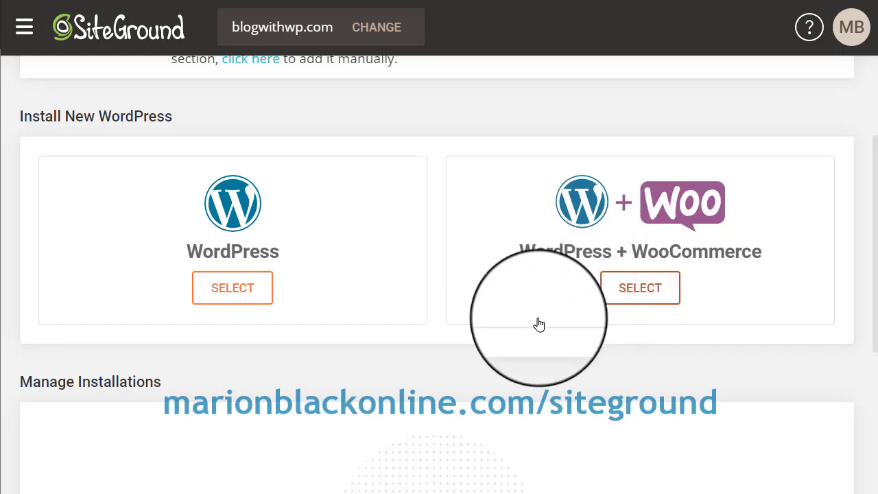
{"action": "left_click", "coordinate": [225, 290]}
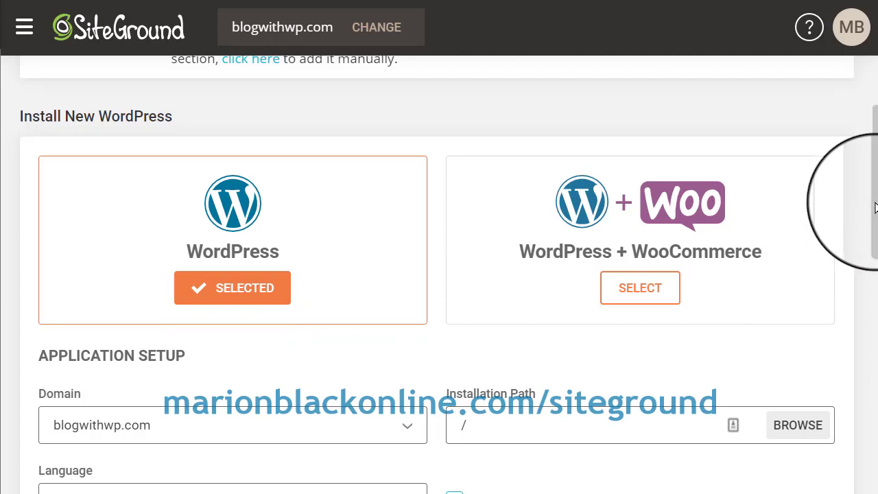
{"action": "left_click_drag", "start_coordinate": [875, 200], "coordinate": [876, 293]}
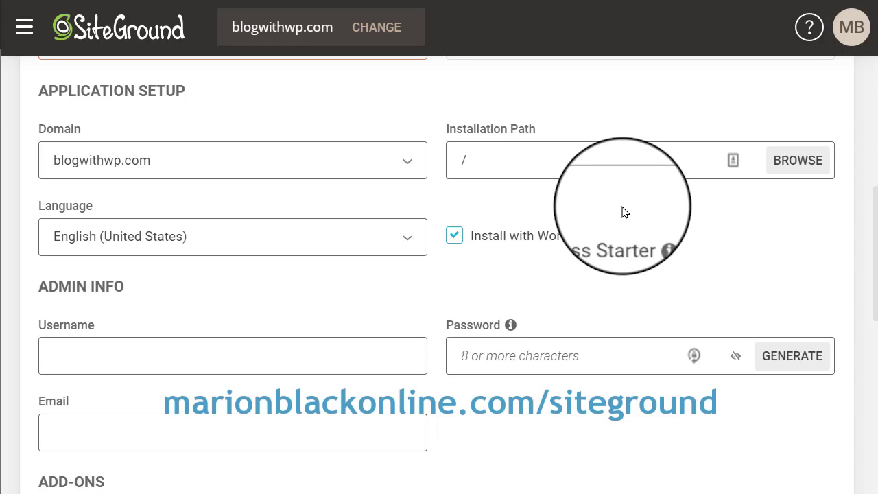
{"action": "scroll", "coordinate": [668, 231], "scroll_direction": "down", "scroll_amount": 1}
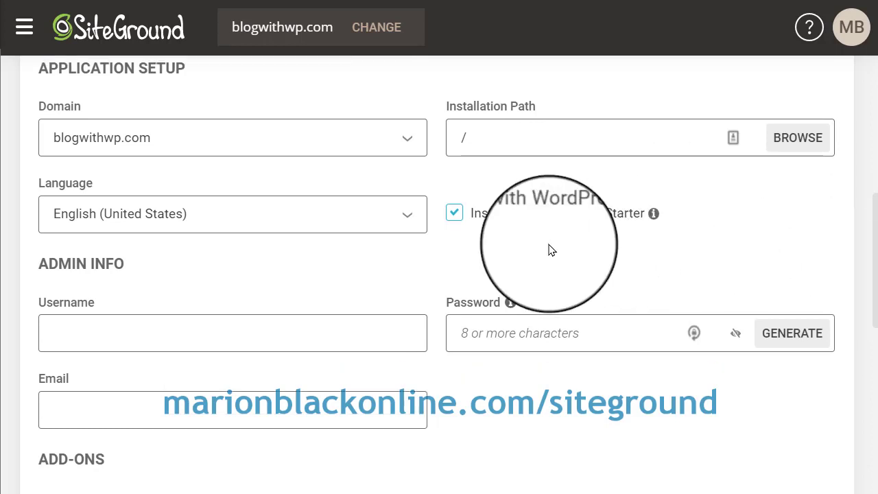
{"action": "left_click", "coordinate": [454, 218]}
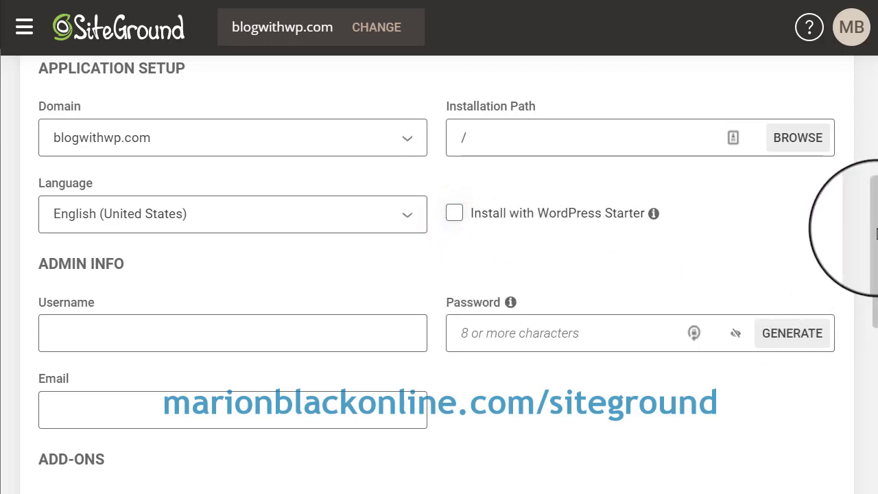
{"action": "left_click_drag", "start_coordinate": [875, 233], "coordinate": [875, 332]}
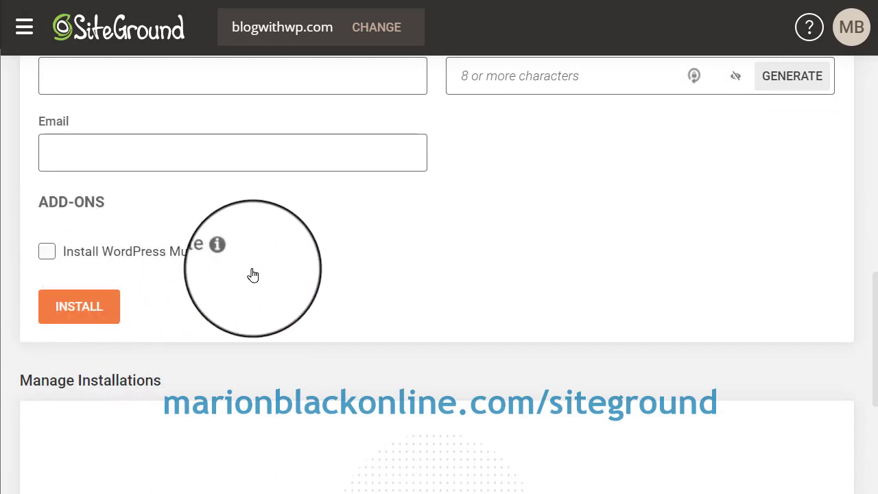
{"action": "left_click", "coordinate": [74, 312]}
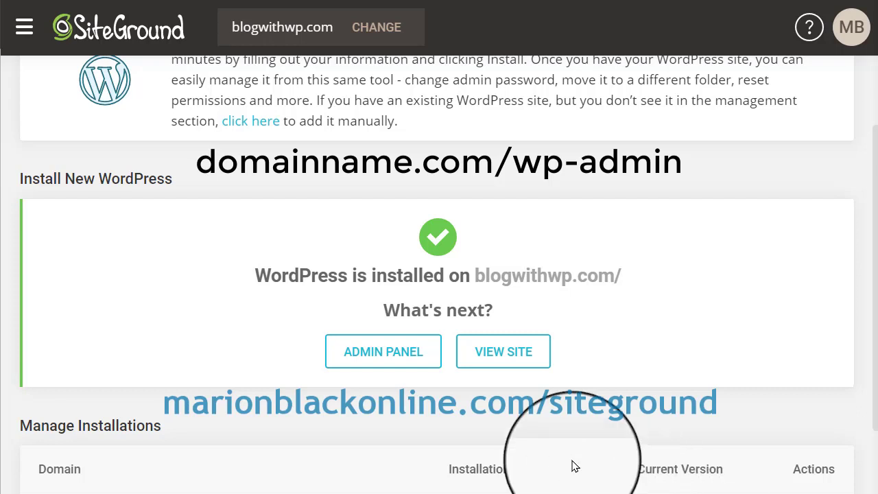
{"action": "left_click", "coordinate": [366, 364]}
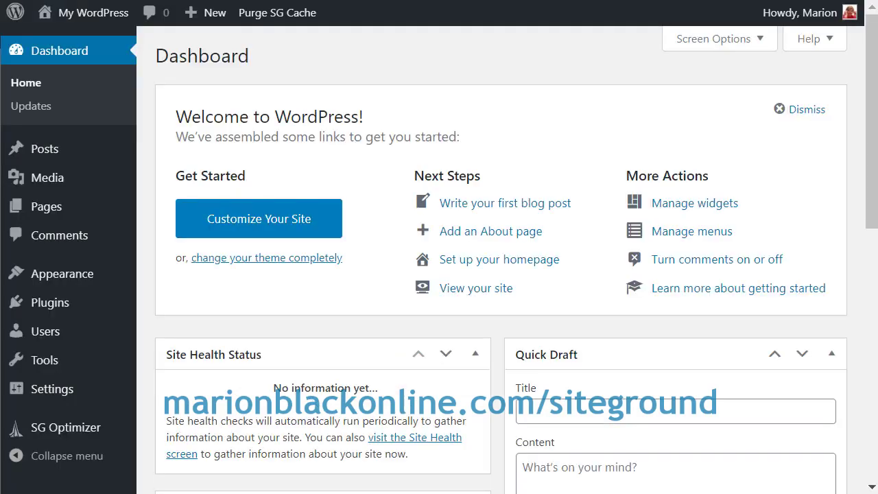
Step: View the live site's default front page in a new browser tab and return to the dashboard
{"action": "mouse_move", "coordinate": [68, 13]}
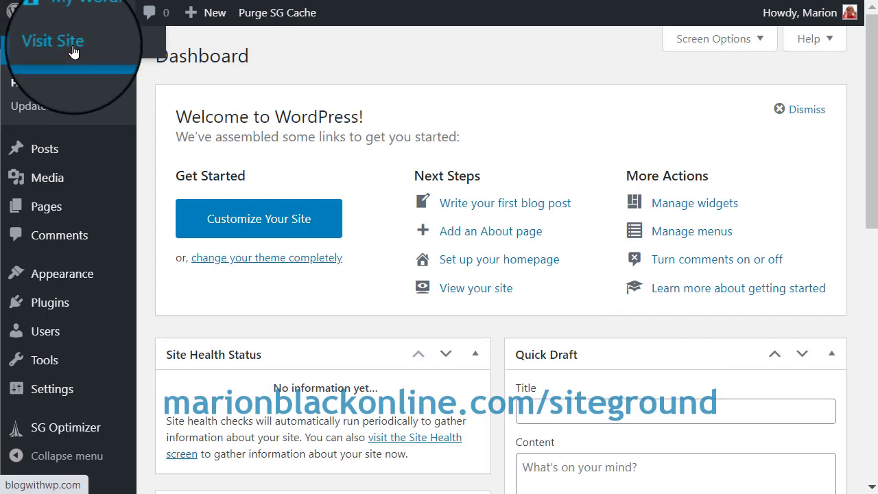
{"action": "right_click", "coordinate": [71, 45]}
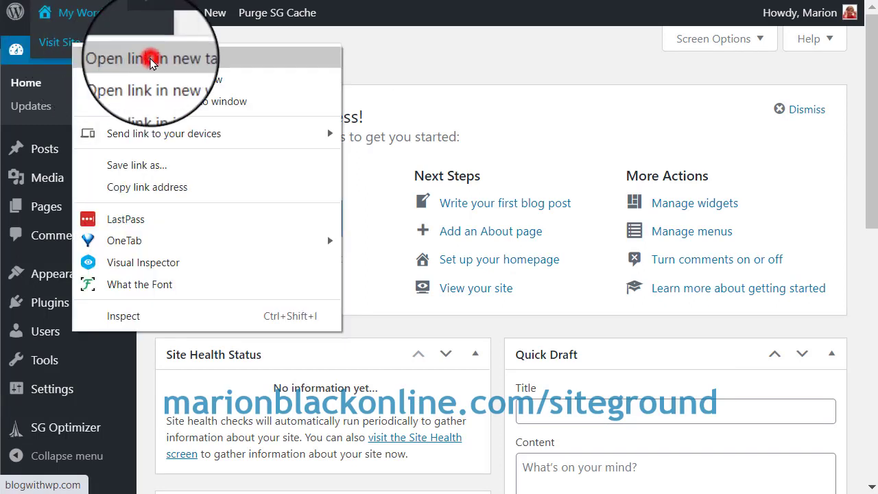
{"action": "left_click", "coordinate": [151, 60]}
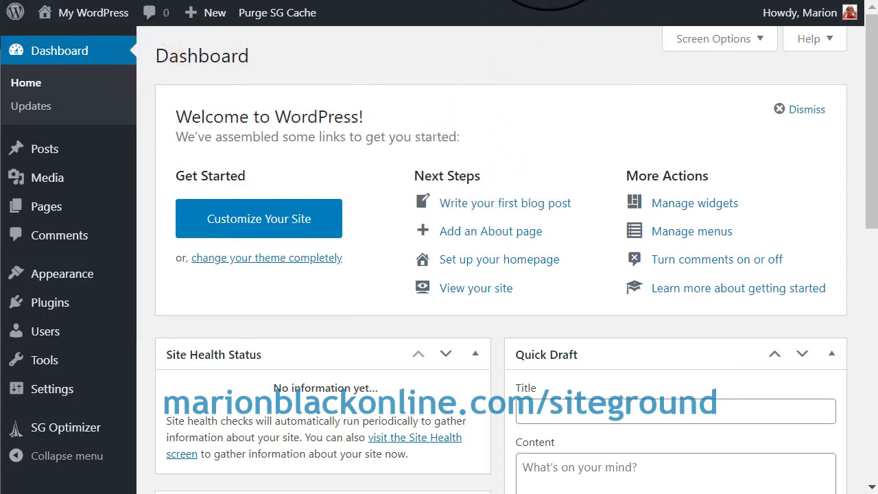
{"action": "left_click", "coordinate": [549, 0]}
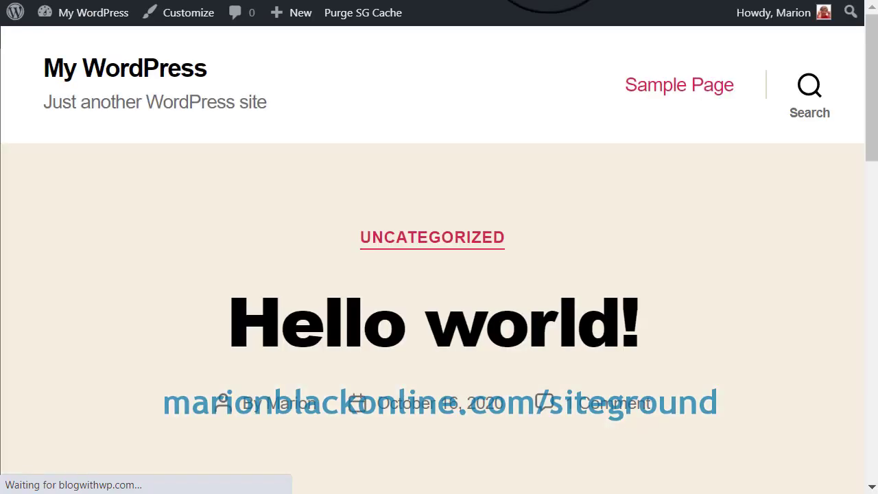
{"action": "left_click", "coordinate": [329, 0]}
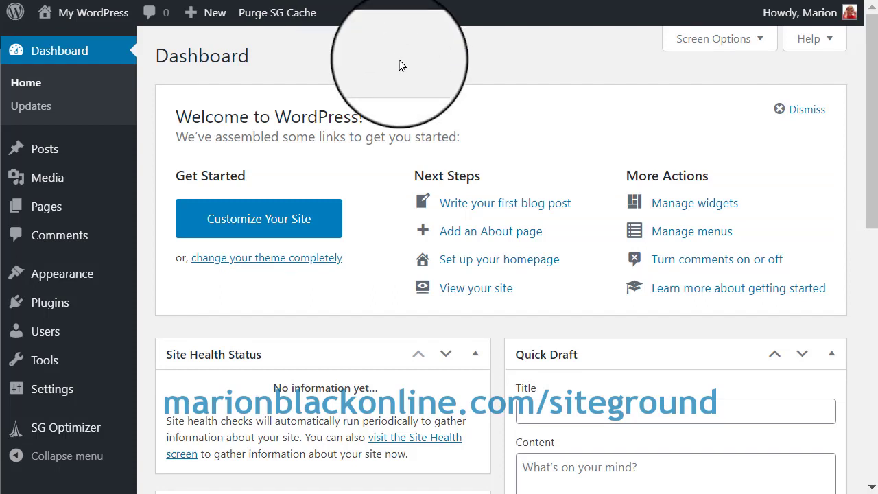
Step: Find the GeneratePress theme in the theme directory, install it and activate it
{"action": "mouse_move", "coordinate": [79, 274]}
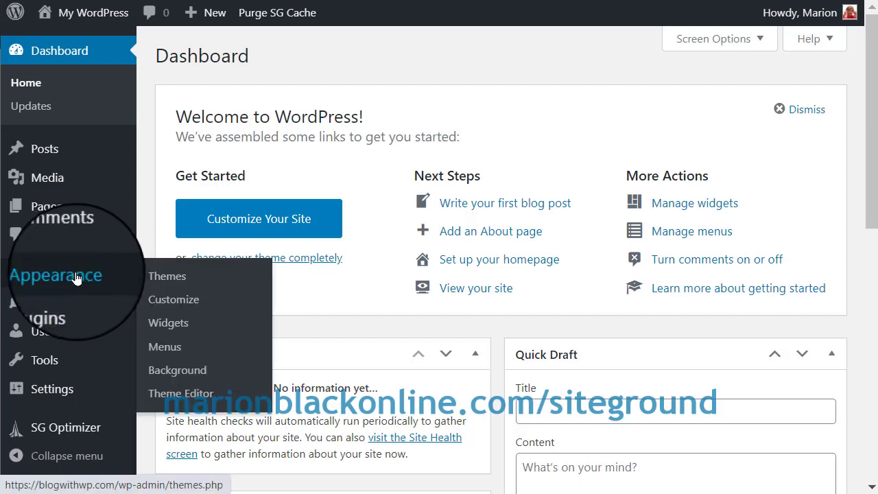
{"action": "left_click", "coordinate": [172, 276]}
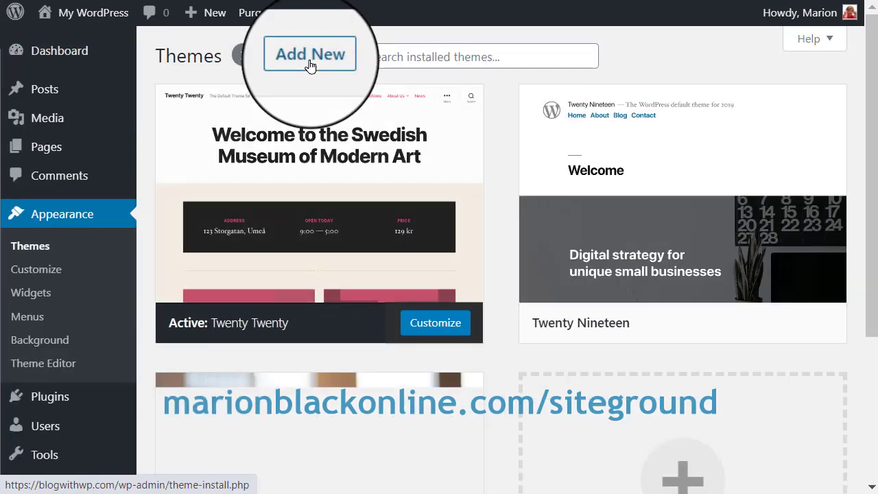
{"action": "left_click", "coordinate": [310, 57]}
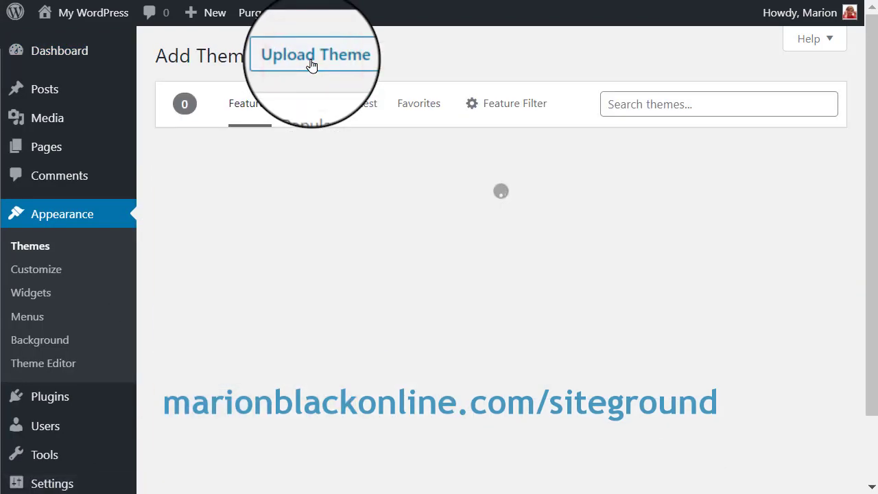
{"action": "left_click", "coordinate": [678, 104]}
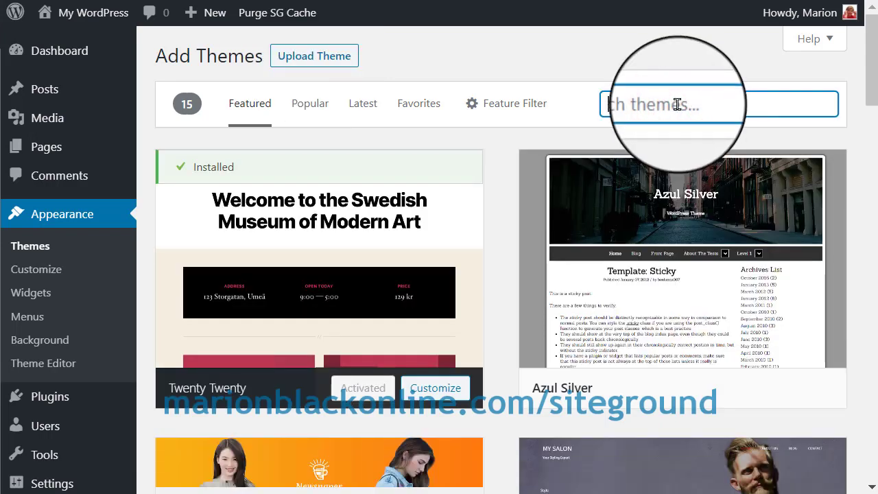
{"action": "type", "text": "generatepress"}
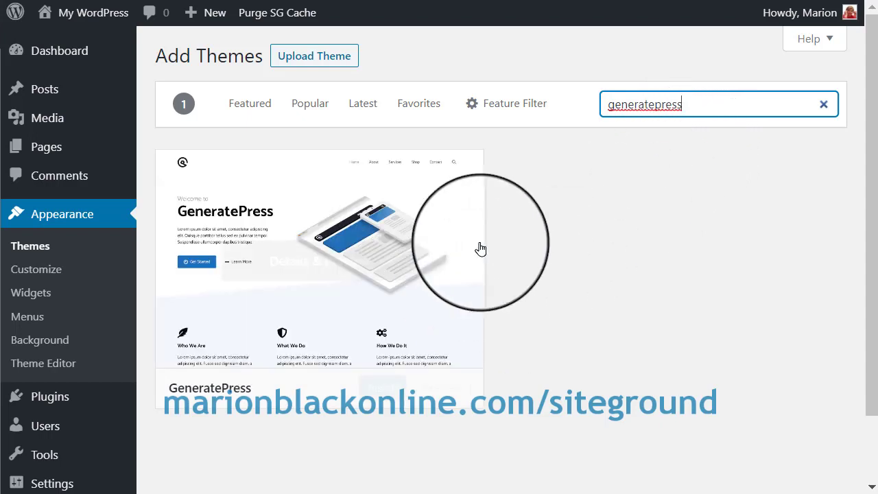
{"action": "mouse_move", "coordinate": [359, 322]}
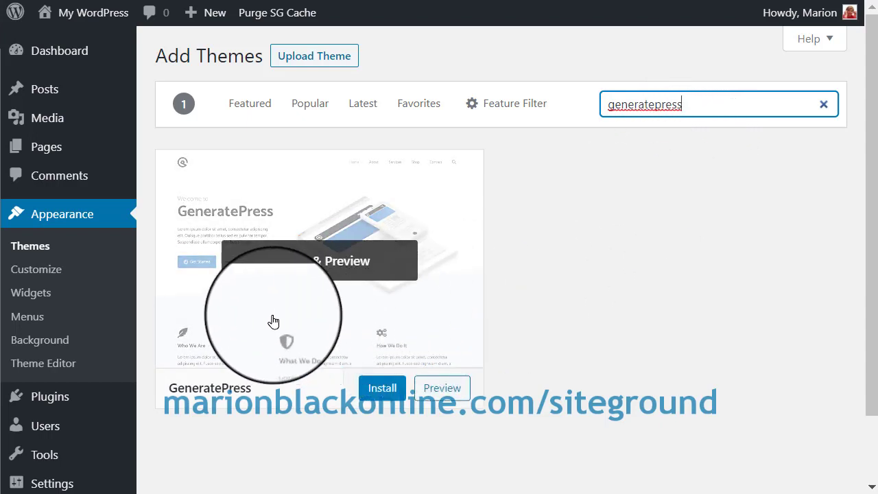
{"action": "left_click", "coordinate": [382, 390]}
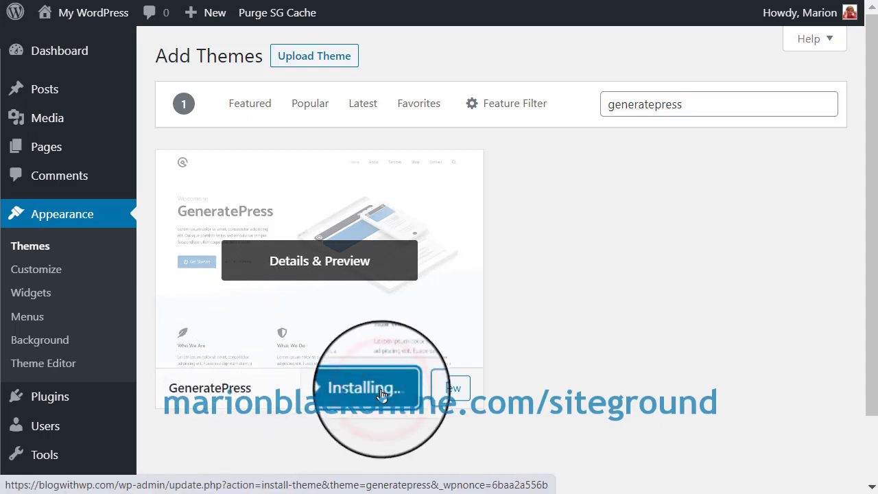
{"action": "left_click", "coordinate": [347, 390]}
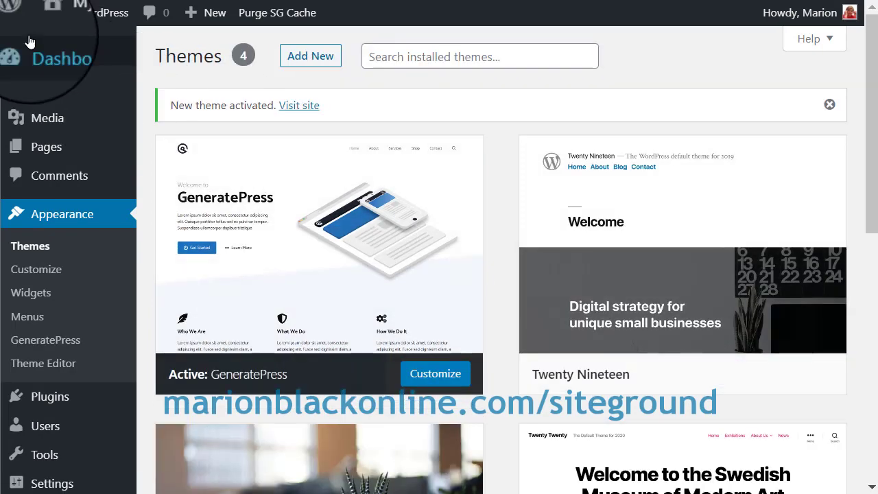
Step: View the live site with the GeneratePress theme in a new browser tab and return to the theme administration
{"action": "mouse_move", "coordinate": [82, 13]}
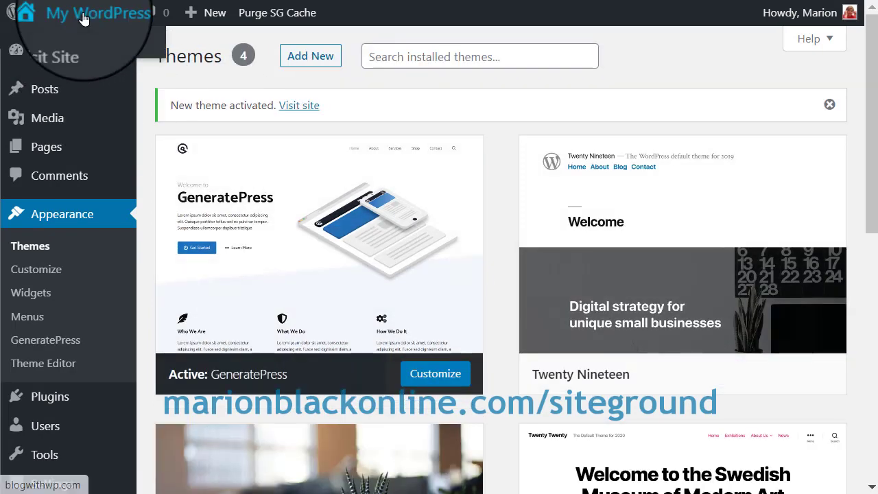
{"action": "right_click", "coordinate": [68, 47]}
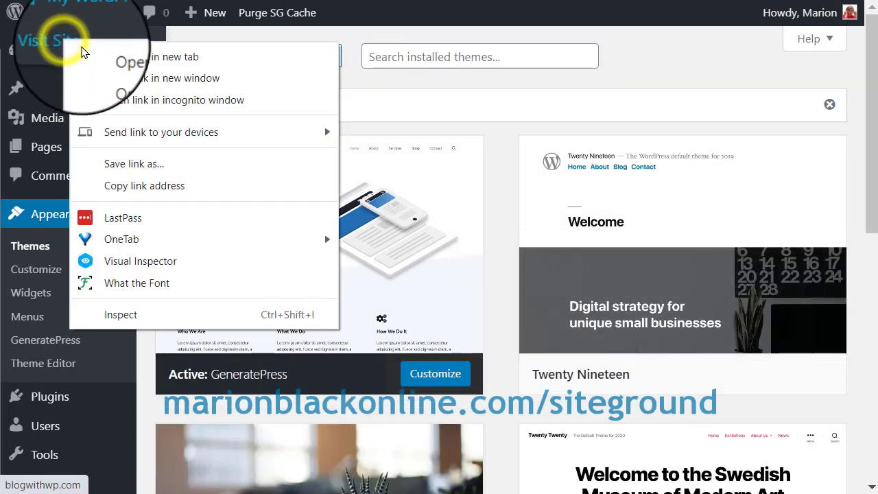
{"action": "left_click", "coordinate": [155, 63]}
{"action": "left_click", "coordinate": [587, 0]}
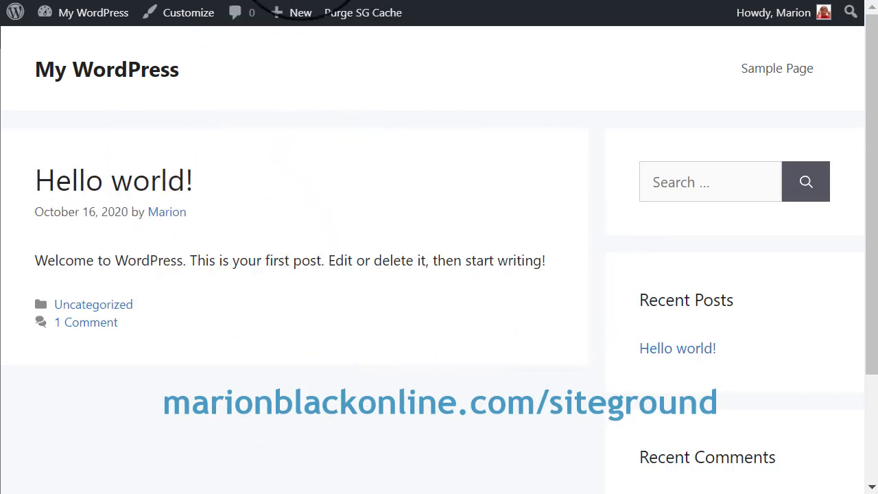
{"action": "left_click", "coordinate": [248, 0]}
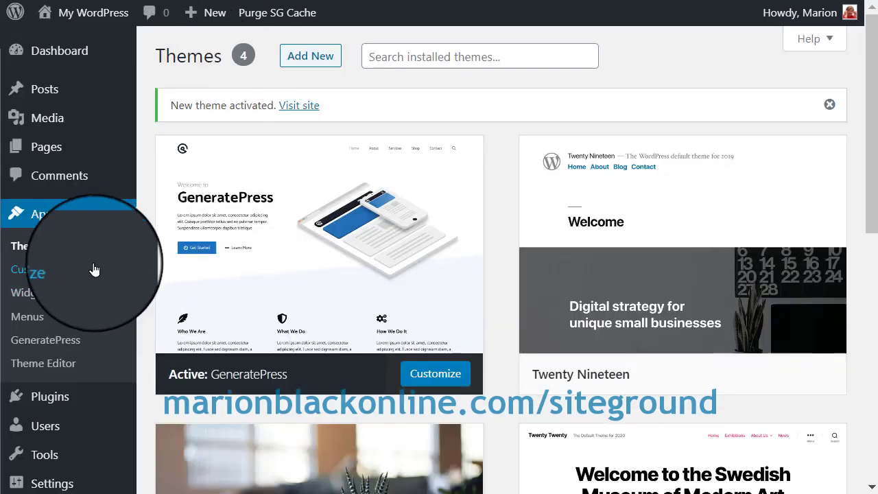
Step: Search the plugin directory for "wordfence" and install the Wordfence Security plugin
{"action": "mouse_move", "coordinate": [51, 416]}
{"action": "left_click", "coordinate": [164, 428]}
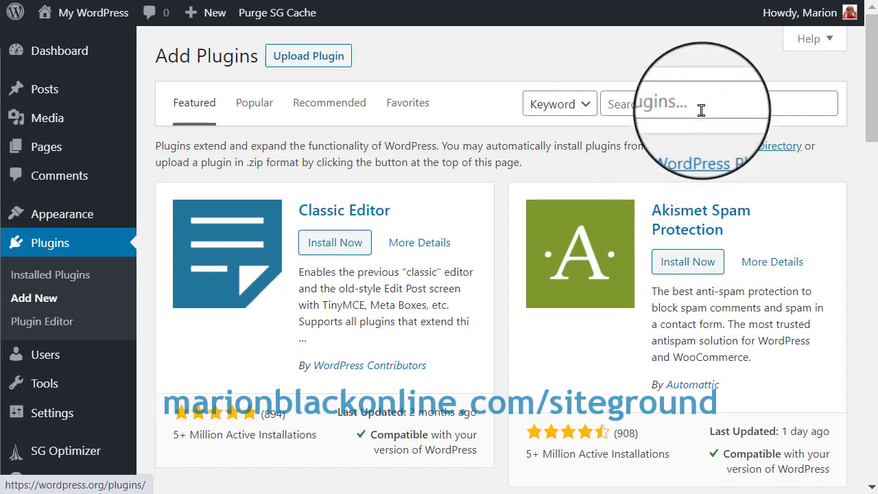
{"action": "left_click", "coordinate": [701, 104]}
{"action": "type", "text": "wordfence"}
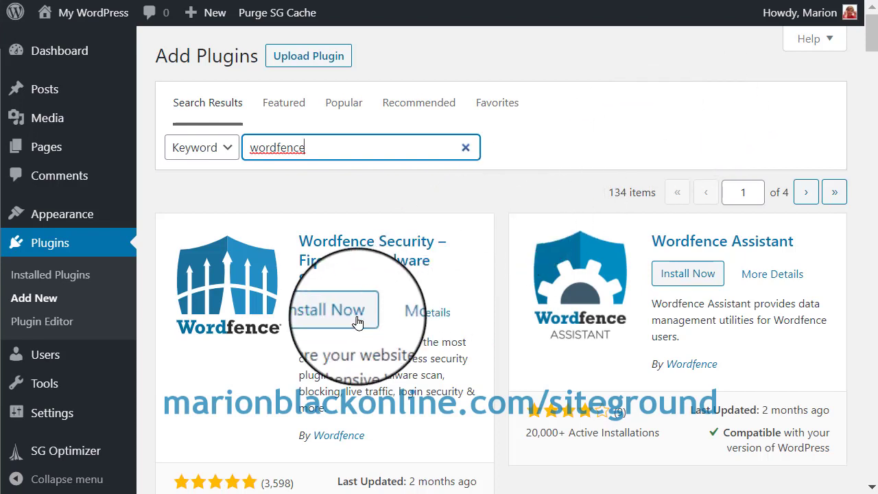
{"action": "left_click", "coordinate": [327, 323]}
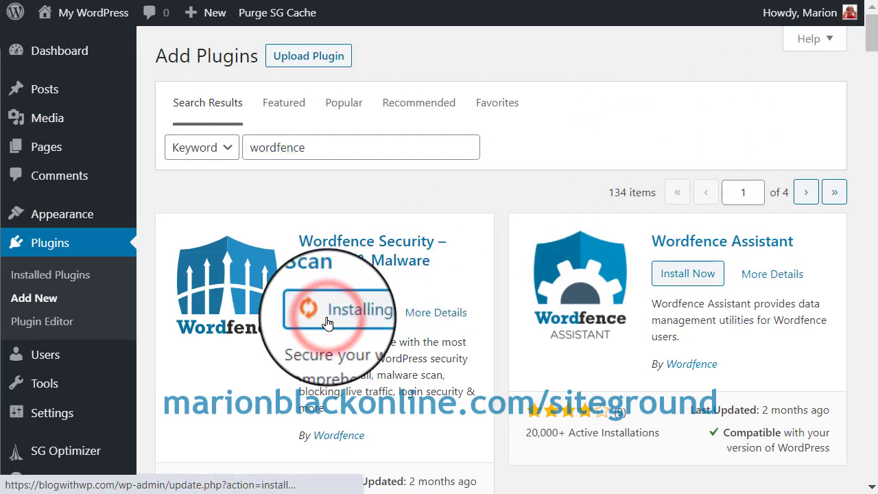
Step: Activate the newly installed Wordfence Security plugin on the WordPress site
{"action": "left_click", "coordinate": [327, 324]}
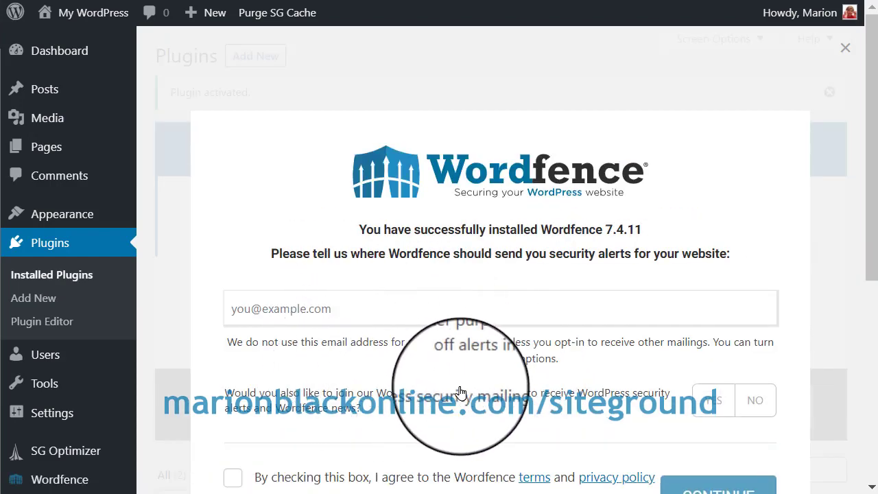
{"action": "left_click_drag", "start_coordinate": [872, 249], "coordinate": [873, 337]}
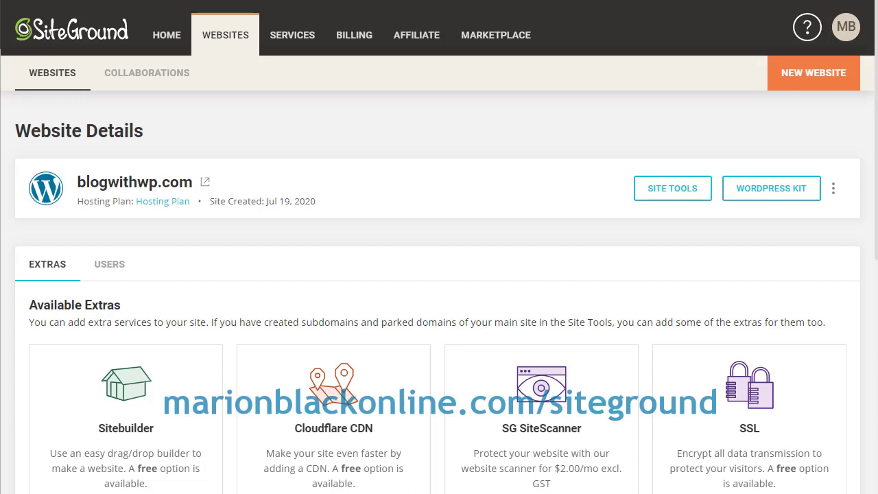
Step: Switch to the SiteGround account and open the SSL Manager from the site tools of blogwithwp.com
{"action": "left_click", "coordinate": [674, 192]}
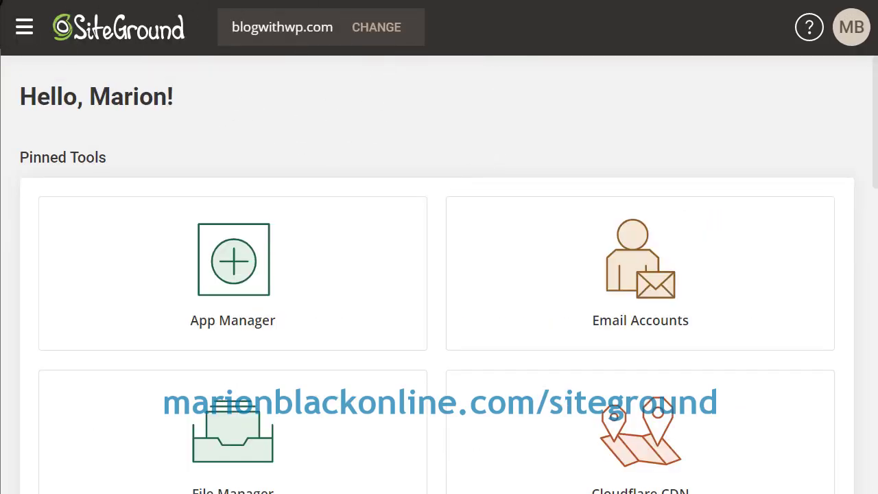
{"action": "left_click", "coordinate": [23, 33]}
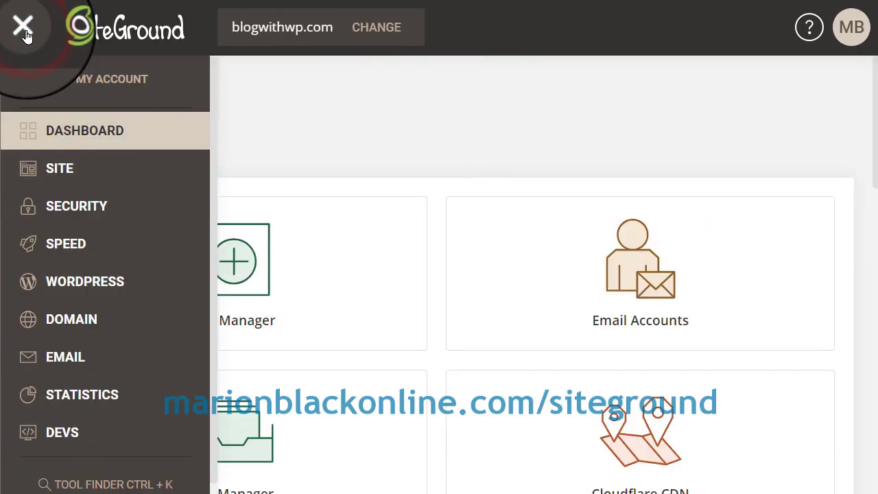
{"action": "left_click", "coordinate": [85, 211]}
{"action": "left_click", "coordinate": [90, 280]}
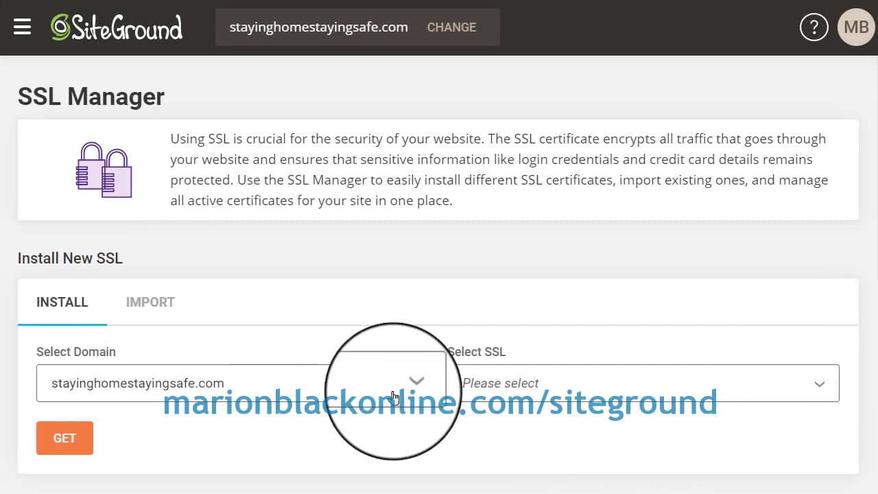
Step: Install a Let's Encrypt SSL certificate for the domain stayinghomestayingsafe.com
{"action": "left_click", "coordinate": [823, 384]}
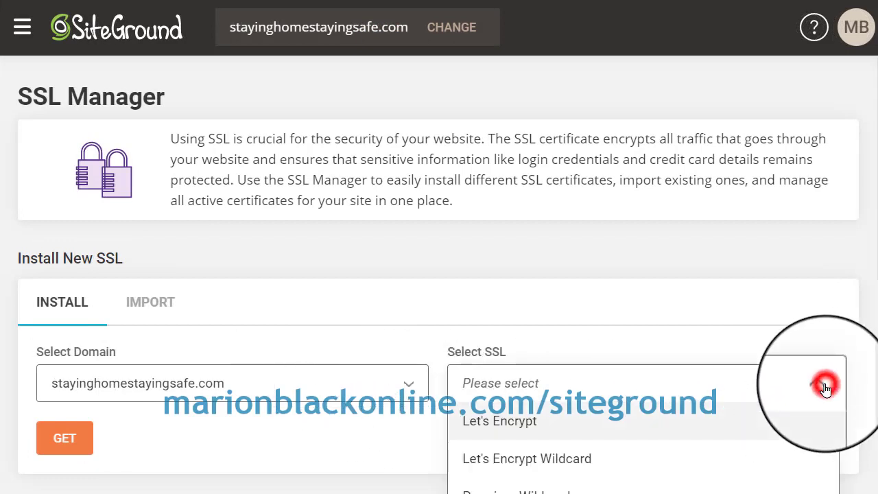
{"action": "left_click", "coordinate": [519, 422]}
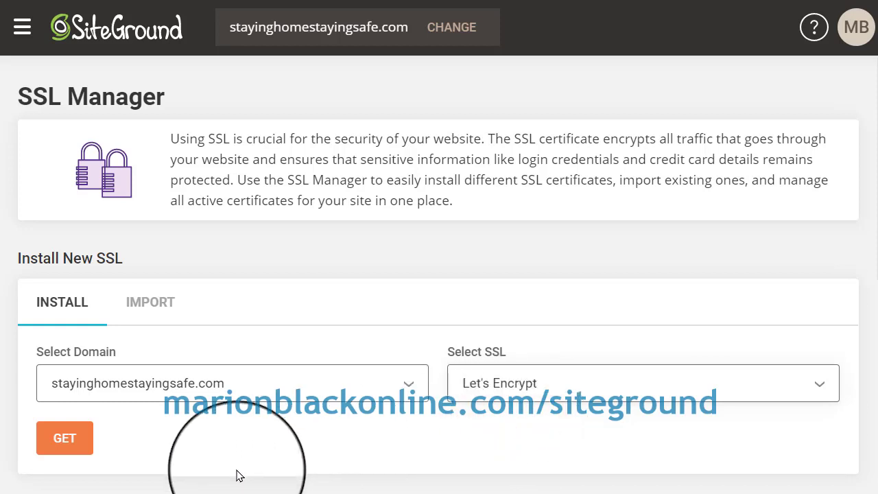
{"action": "left_click", "coordinate": [63, 441]}
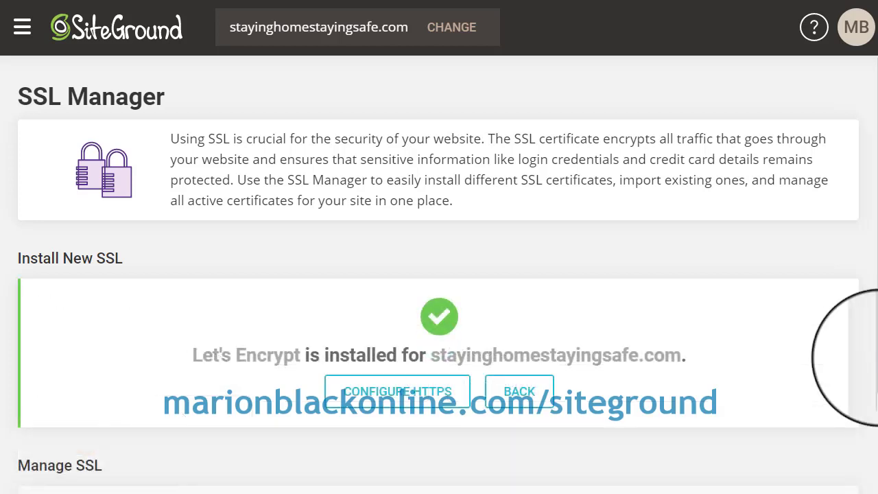
Step: Open the HTTPS Enforce settings from the new certificate's options and enable HTTPS Enforce for stayinghomestayingsafe.com
{"action": "left_click_drag", "start_coordinate": [877, 355], "coordinate": [877, 481]}
{"action": "left_click", "coordinate": [831, 437]}
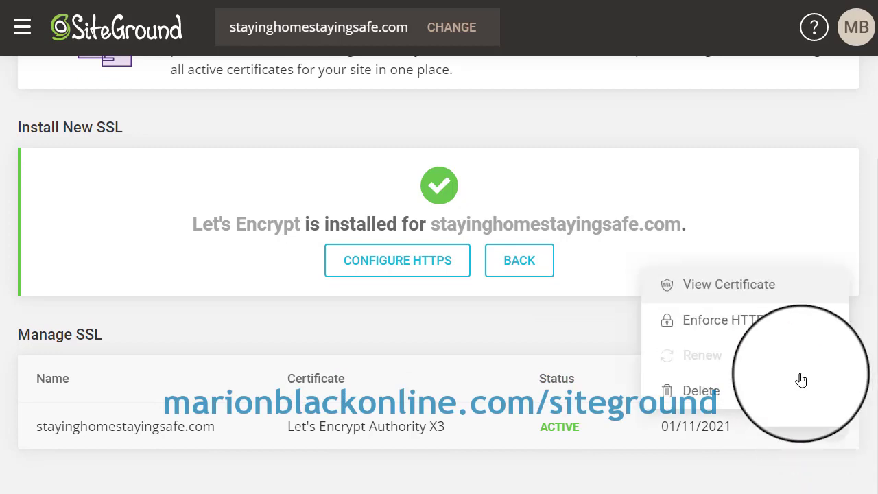
{"action": "left_click", "coordinate": [717, 320]}
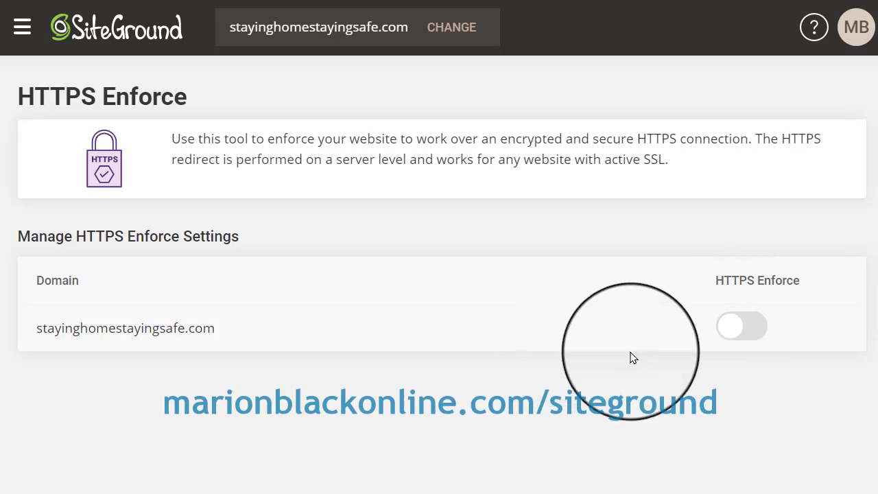
{"action": "left_click", "coordinate": [734, 335]}
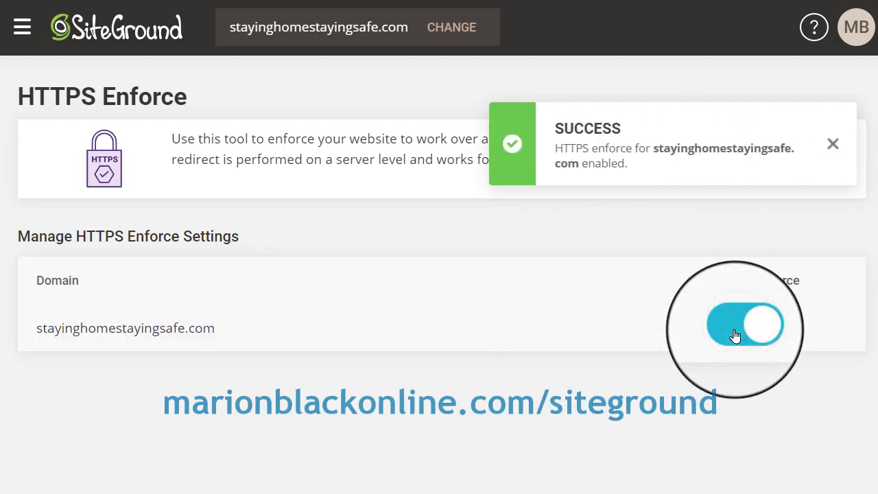